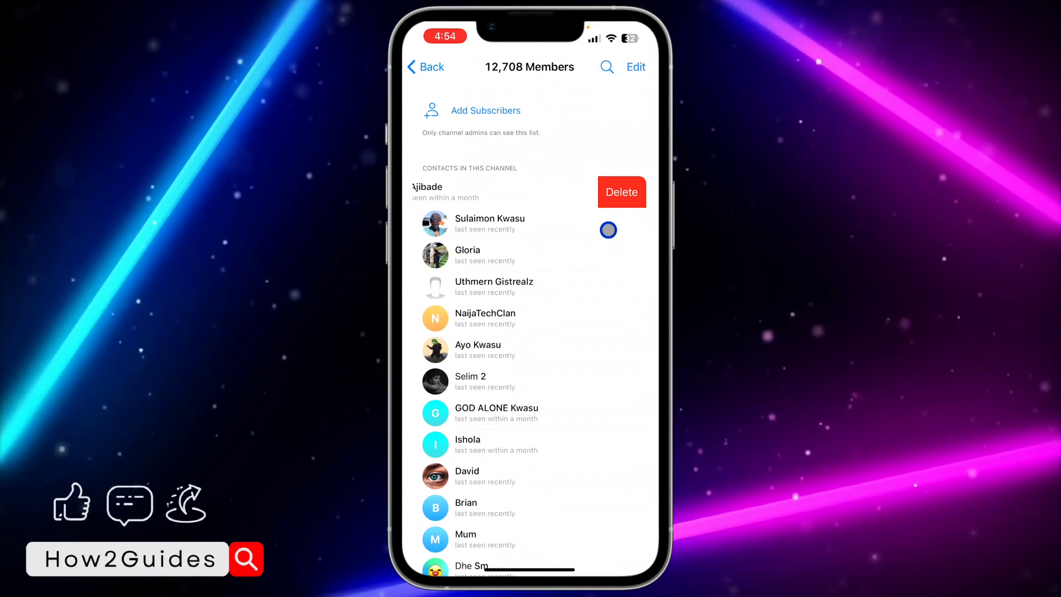
{"action": "left_click", "coordinate": [554, 266]}
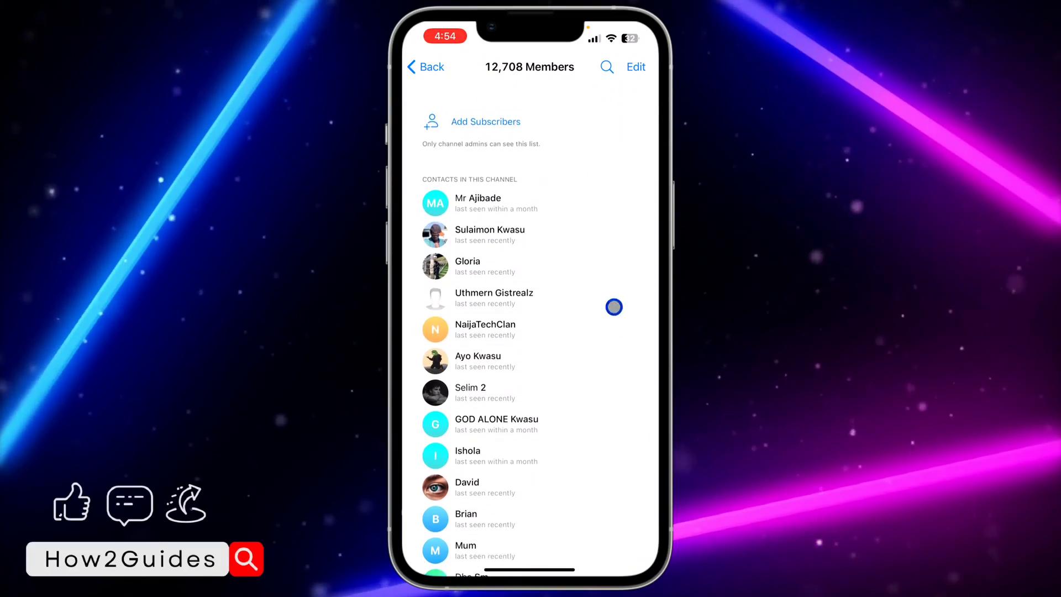
{"action": "scroll", "coordinate": [603, 299], "scroll_direction": "down", "scroll_amount": 5}
{"action": "scroll", "coordinate": [604, 298], "scroll_direction": "up", "scroll_amount": 3}
{"action": "scroll", "coordinate": [604, 298], "scroll_direction": "down", "scroll_amount": 5}
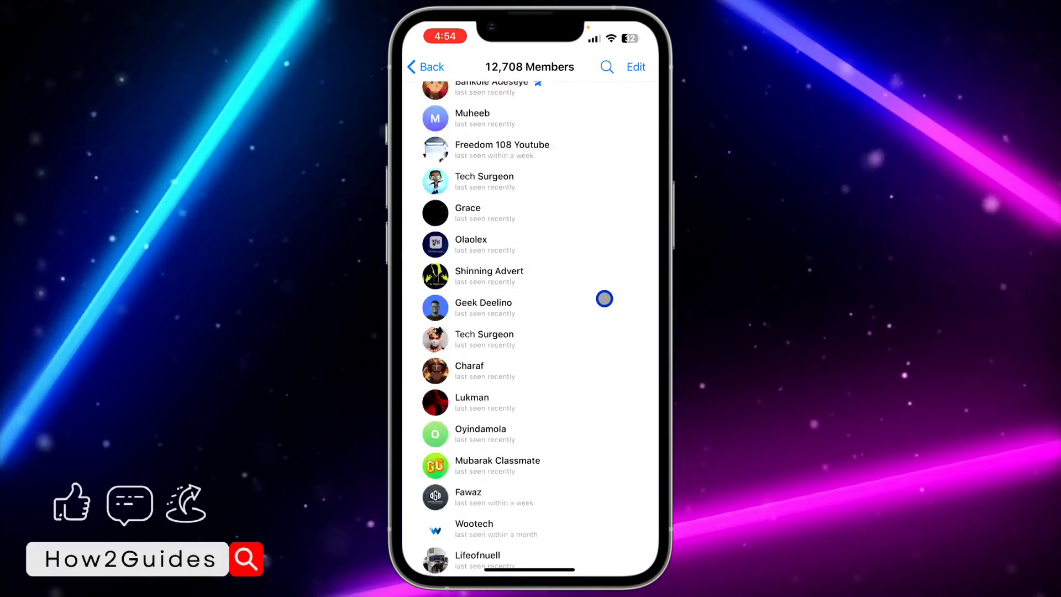
{"action": "scroll", "coordinate": [605, 299], "scroll_direction": "down", "scroll_amount": 5}
{"action": "left_click", "coordinate": [517, 87]}
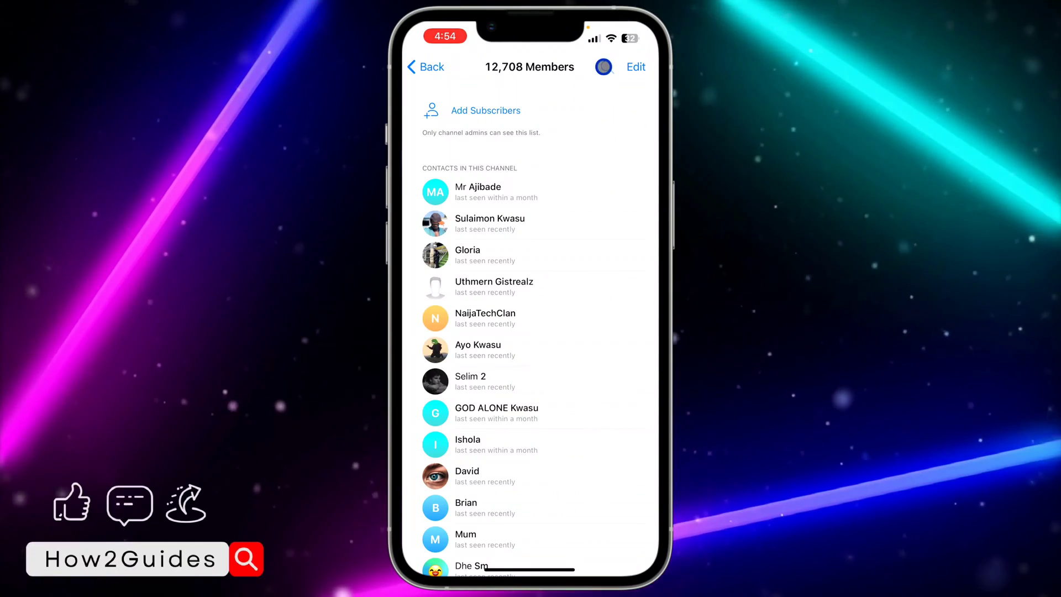
{"action": "left_click", "coordinate": [603, 67]}
{"action": "type", "text": "F"}
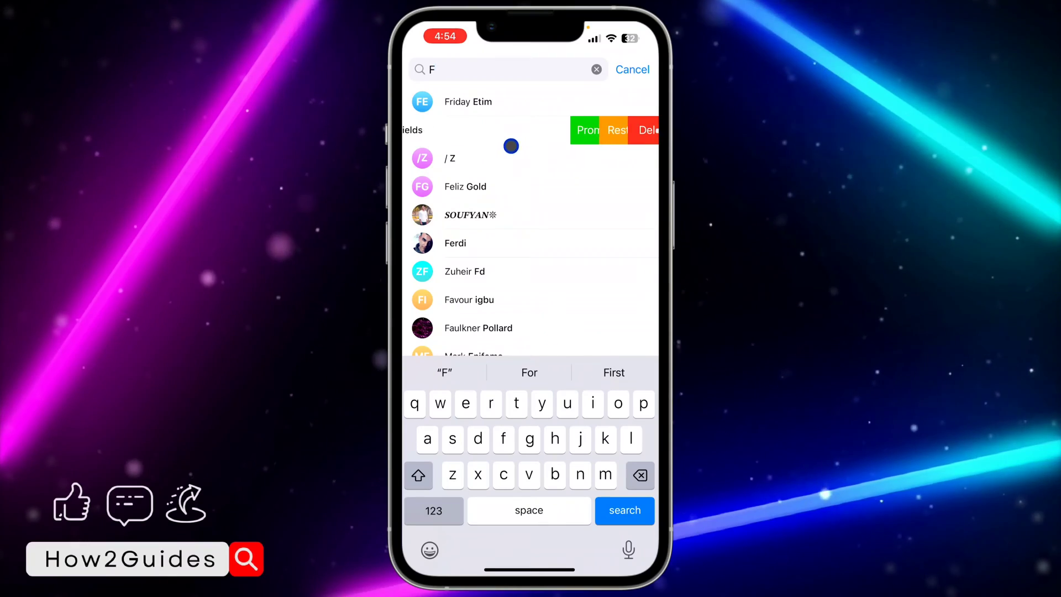
{"action": "left_click_drag", "start_coordinate": [511, 146], "coordinate": [432, 146]}
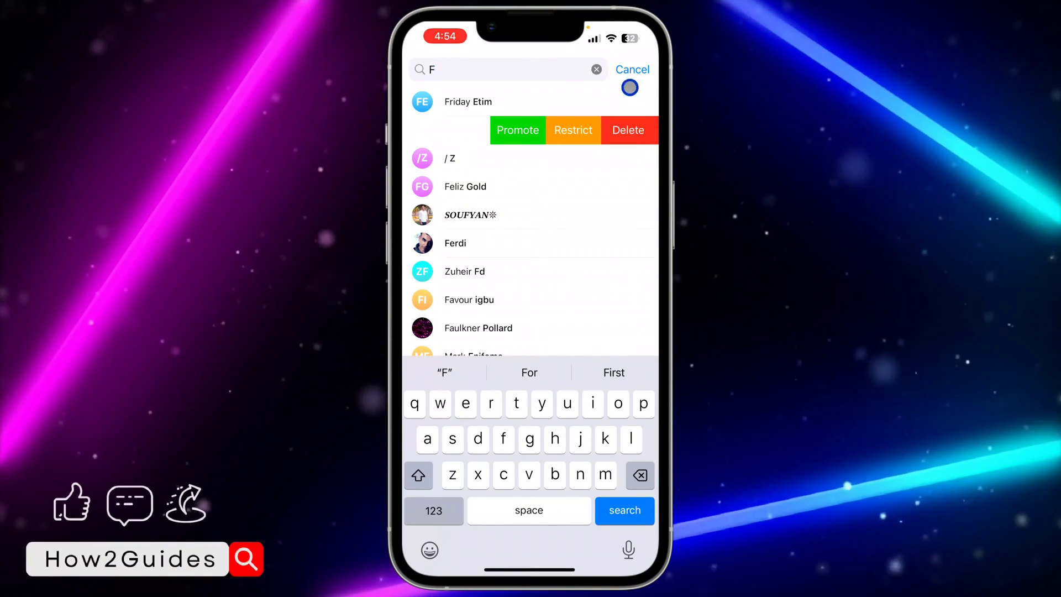